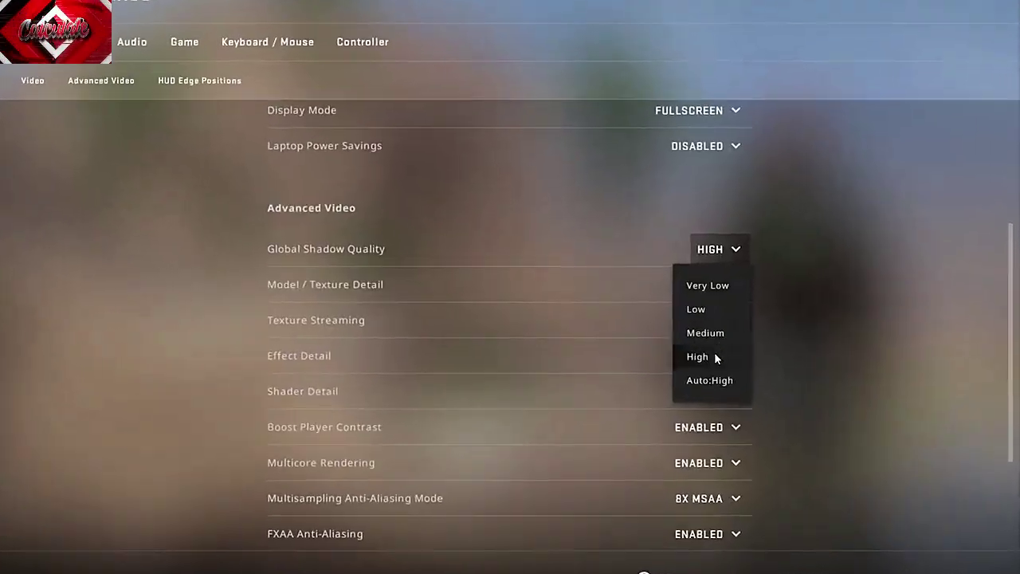
- Set Global Shadow Quality to High in the advanced video settings and open the Multicore Rendering options
click(715, 356)
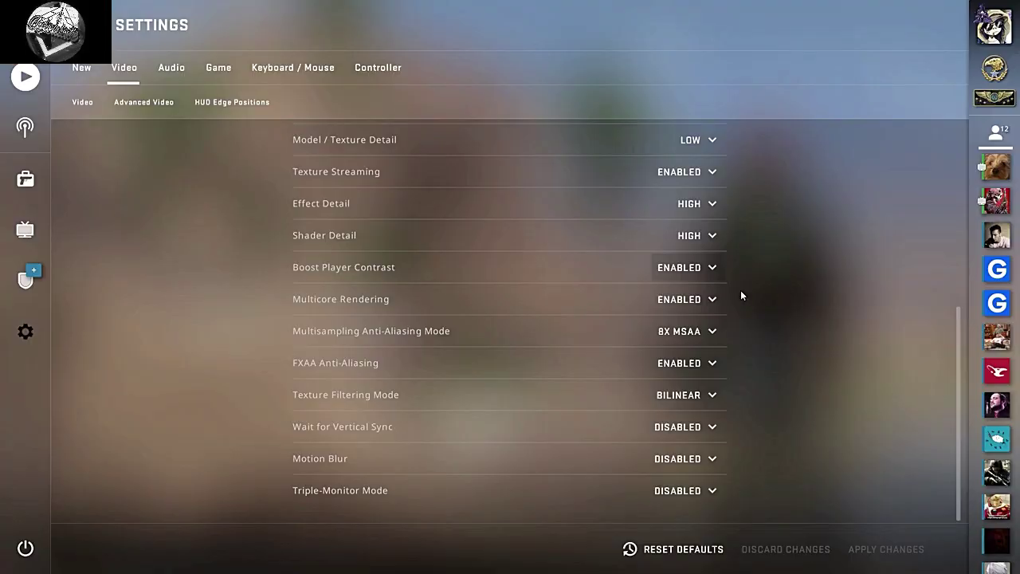
click(710, 300)
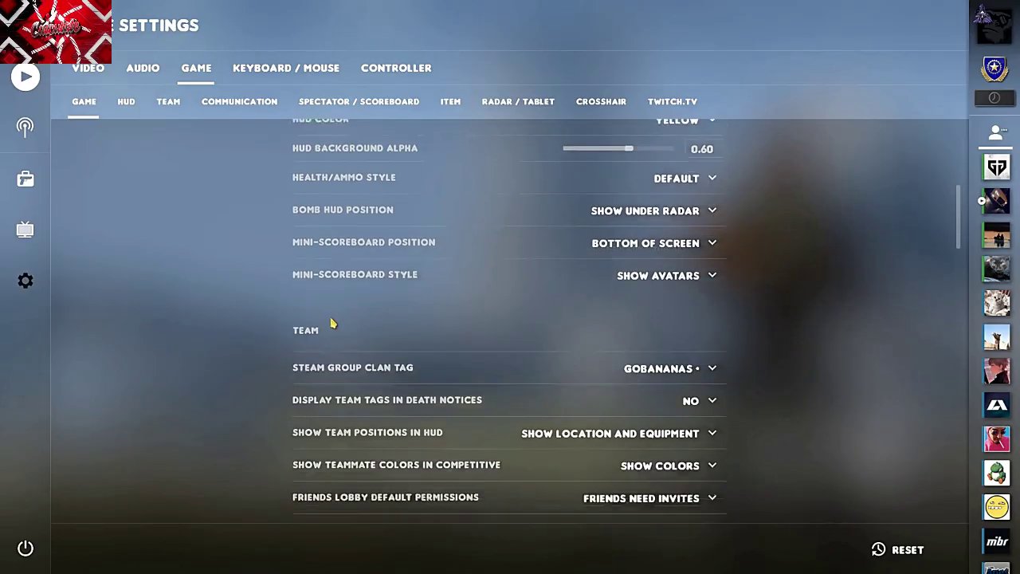
- Look through the game settings from the Team section down past the spectator options to the Item section
scroll(319, 310, down, 10)
scroll(323, 301, down, 8)
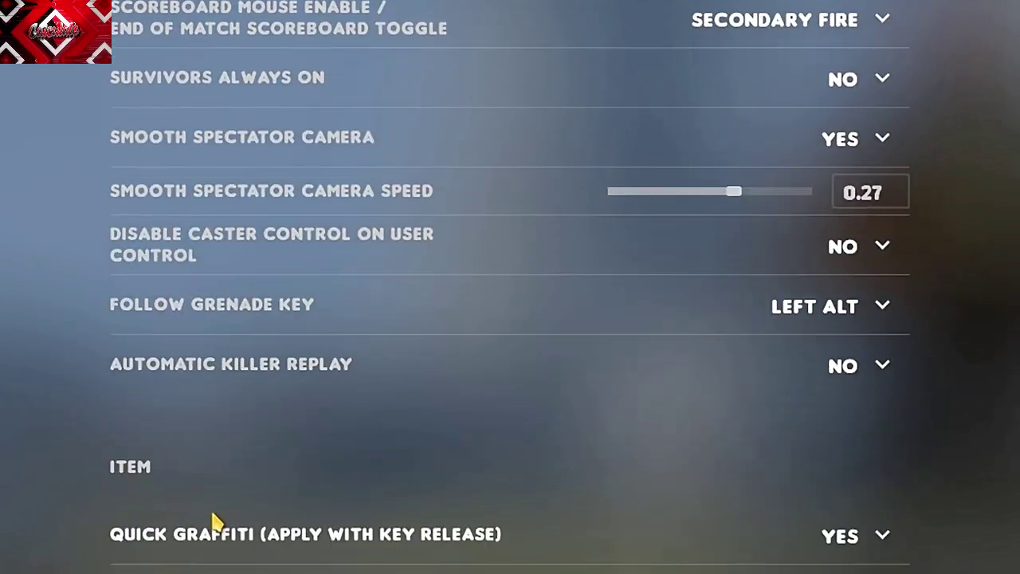
scroll(212, 510, down, 10)
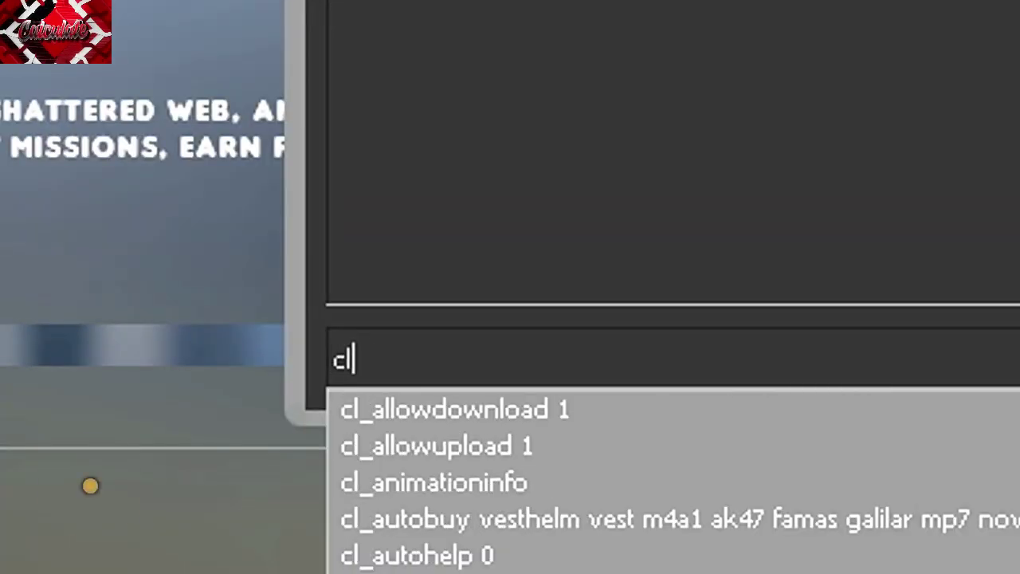
key(ctrl+a)
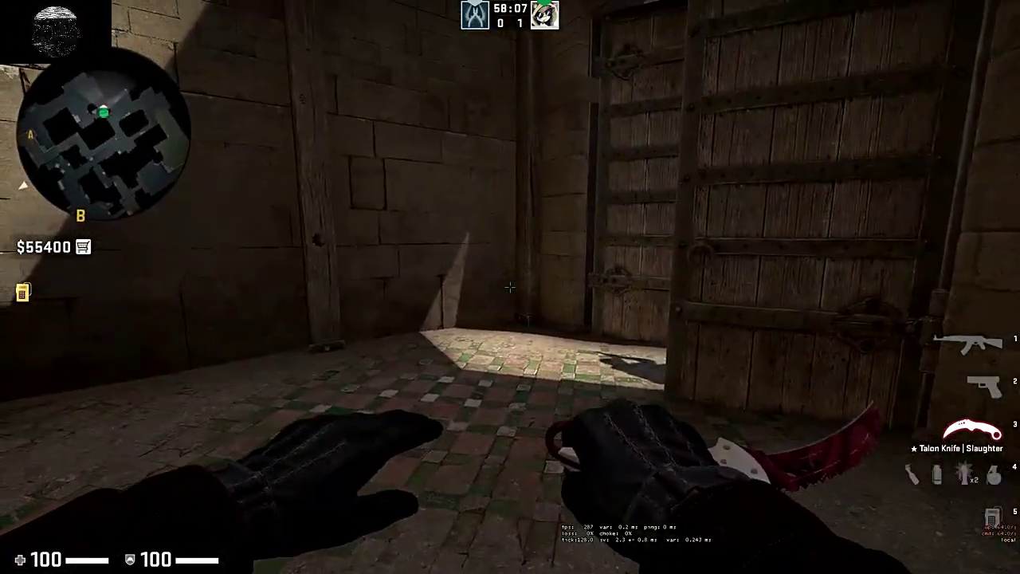
key(grave)
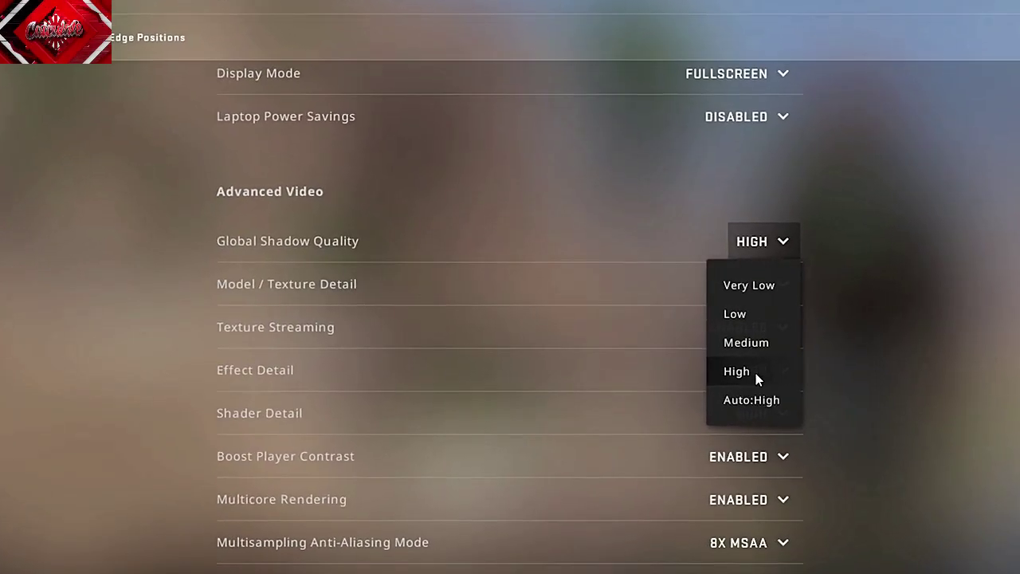
- Choose High as the Global Shadow Quality in the advanced video settings
click(717, 360)
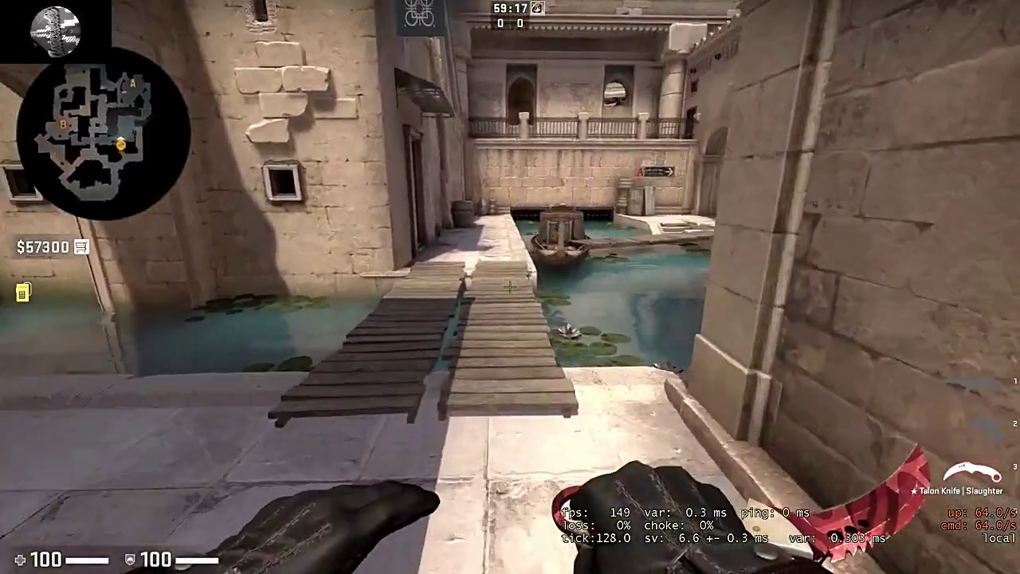
key(w)
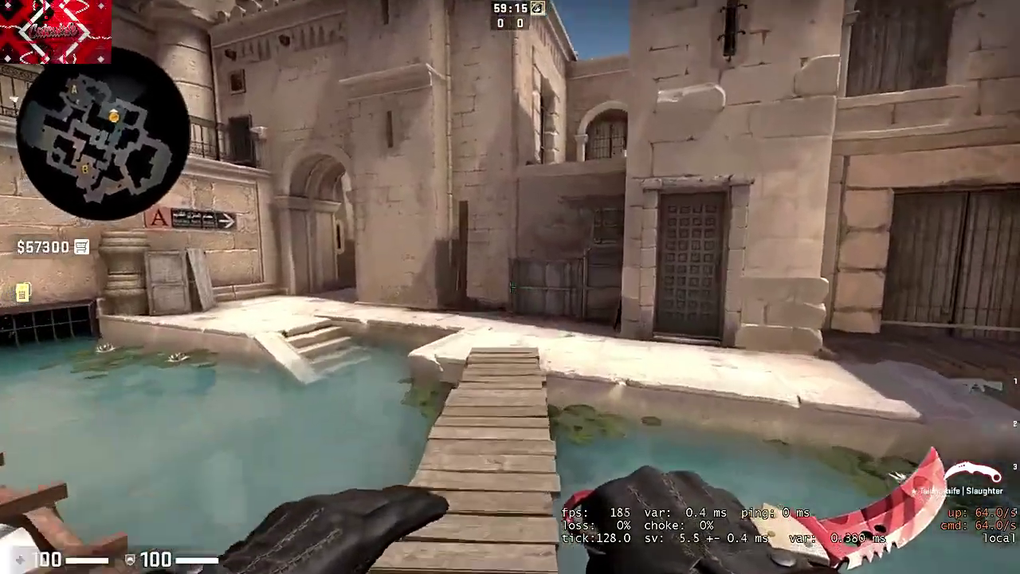
key(w)
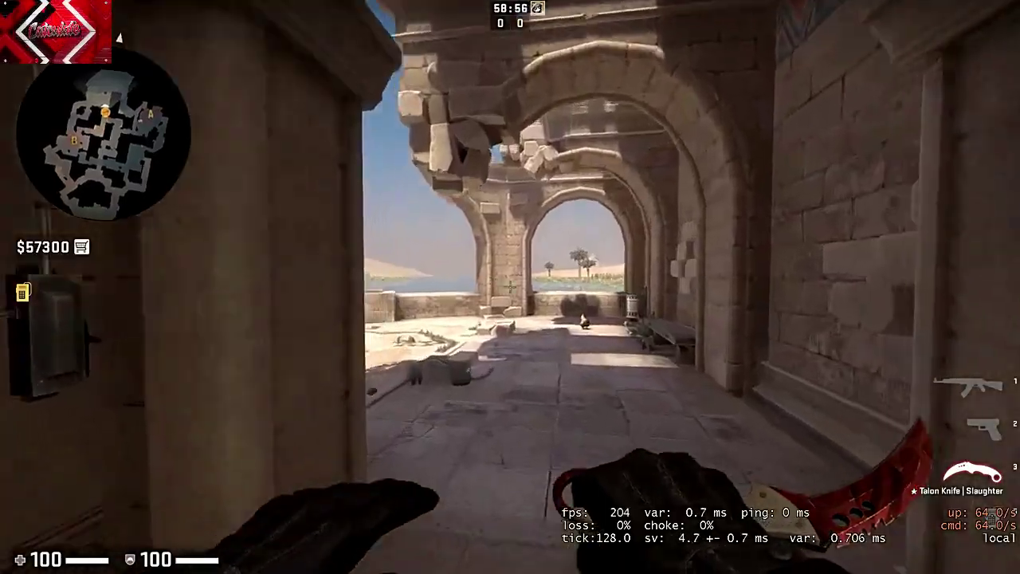
key(w)
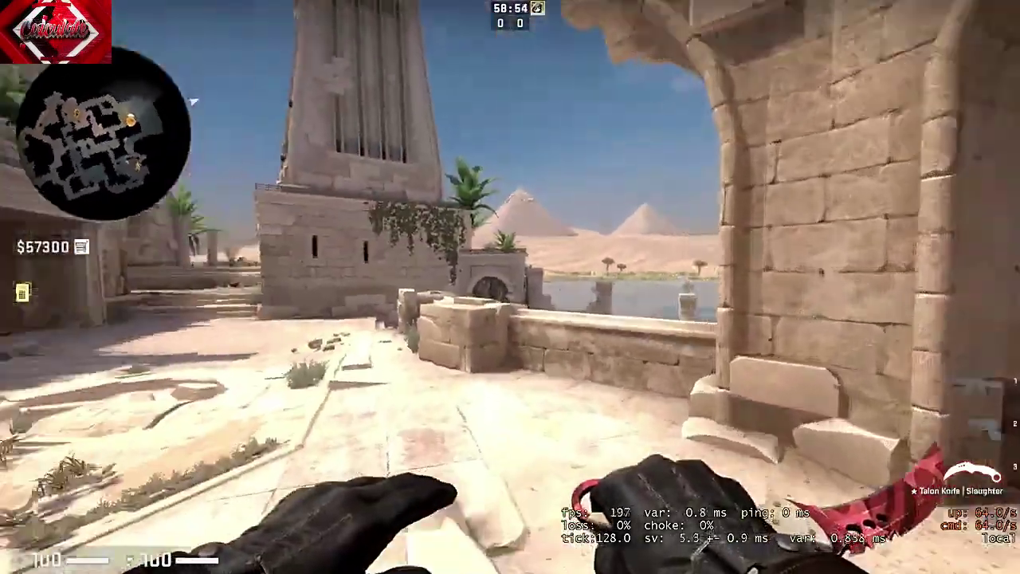
key(w)
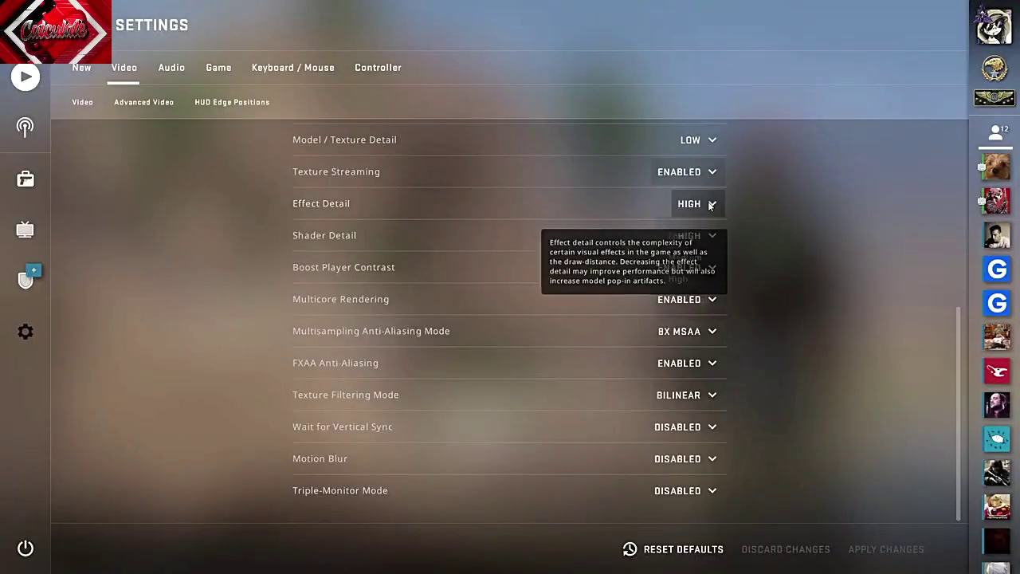
- Open the Effect Detail options, and lower the Max Acceptable Matchmaking Ping in the game settings
click(711, 205)
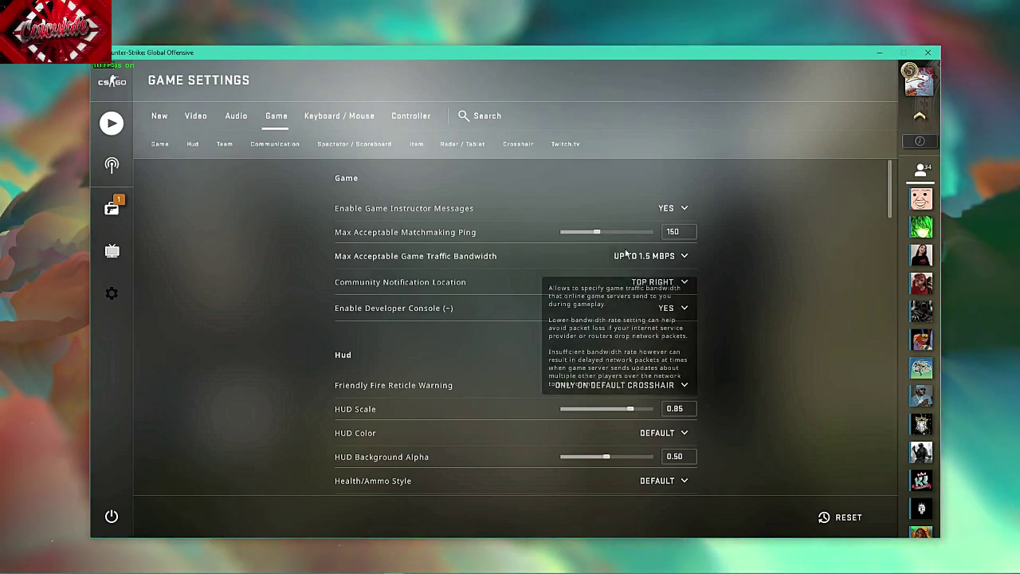
drag(598, 231, 586, 231)
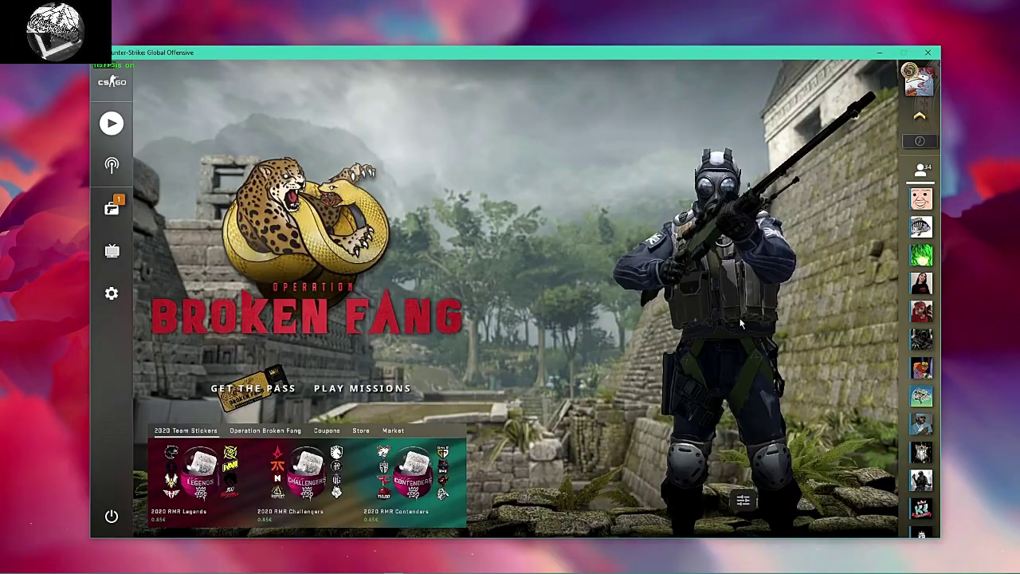
- Turn on the performance overlay with the developer console command net_graph 1
key(grave)
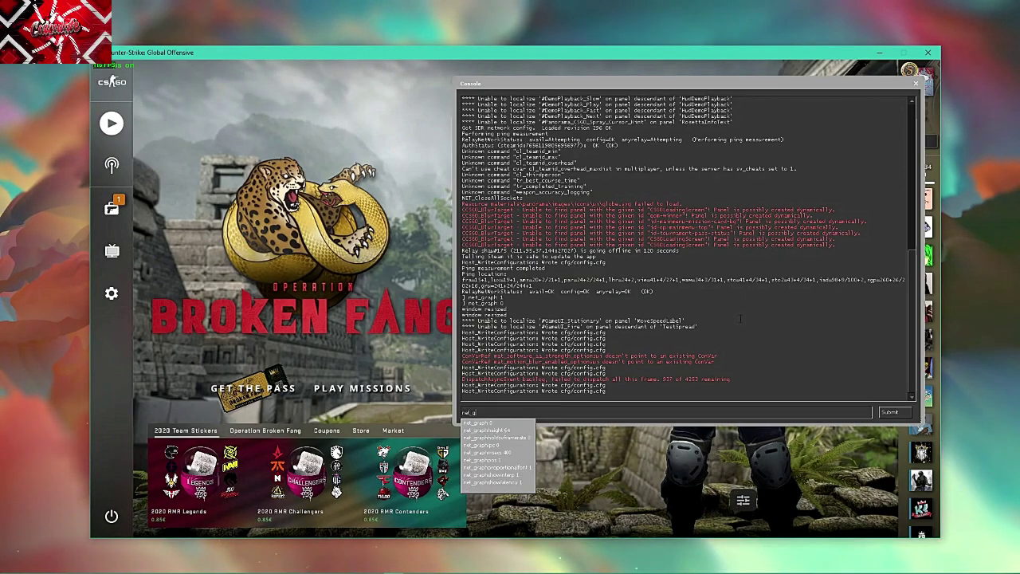
text(net_graph 1)
key(Return)
key(grave)
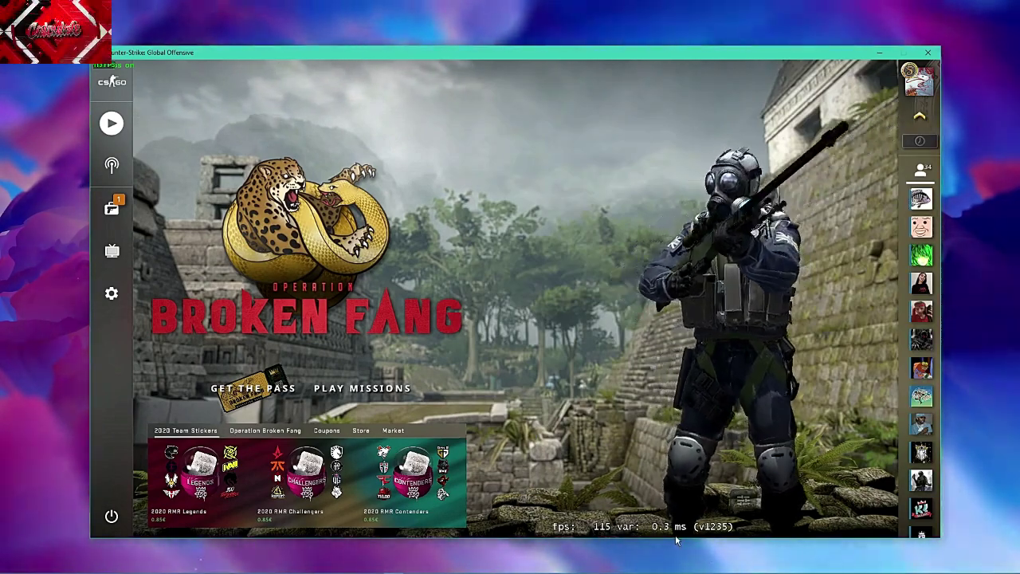
key(grave)
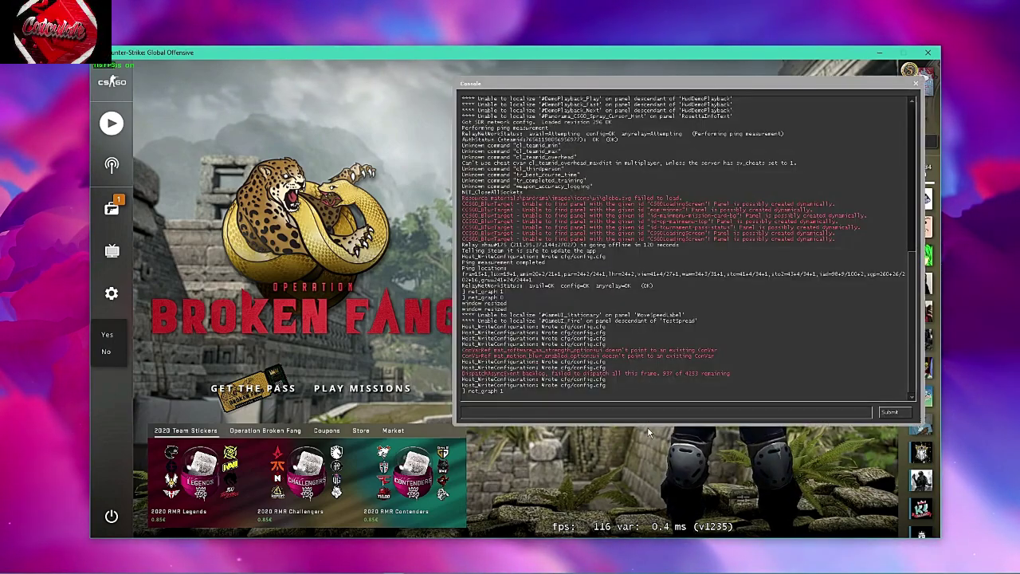
- Quit Counter-Strike: Global Offensive and confirm the exit
click(113, 516)
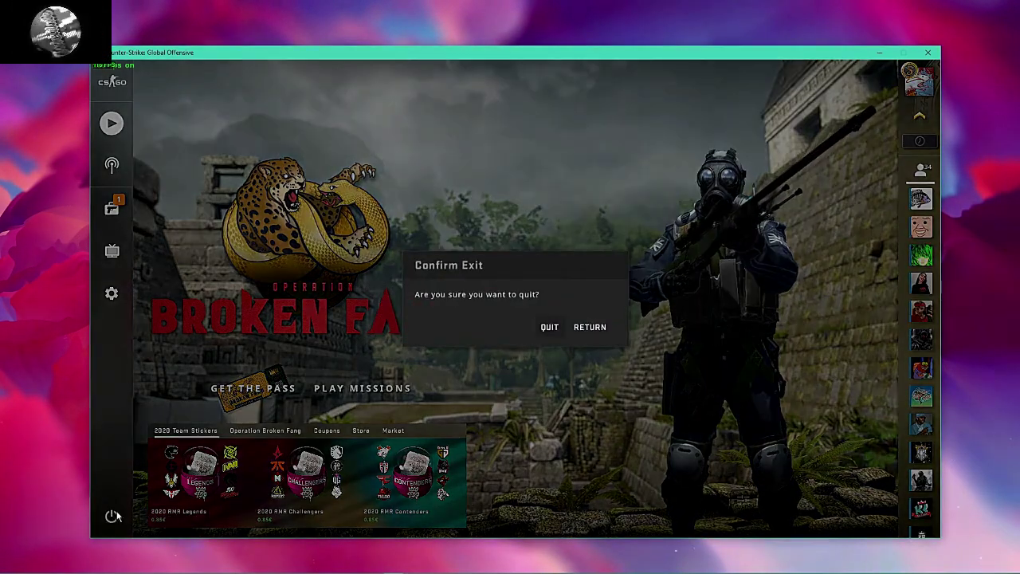
click(548, 327)
drag(576, 50, 572, 50)
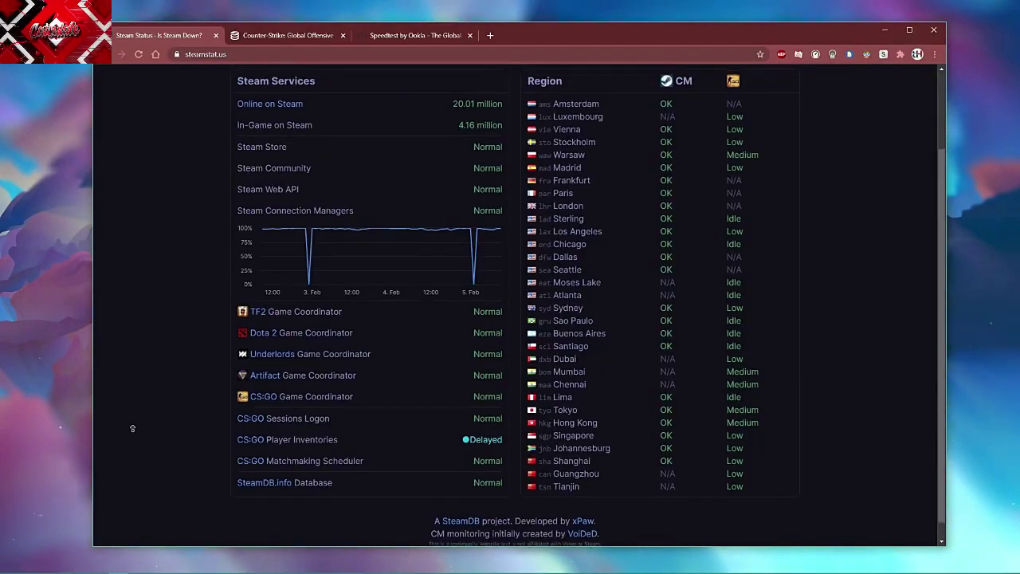
- Check the Steam services and CS:GO server regions on steamstat.us, and examine the CS:GO player charts on SteamDB
scroll(133, 428, up, 3)
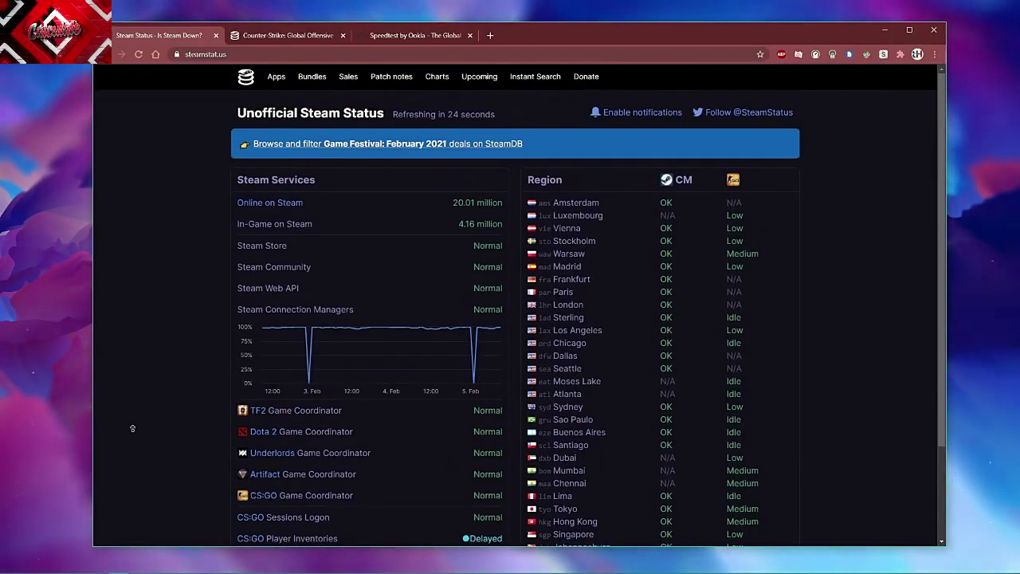
scroll(134, 429, down, 2)
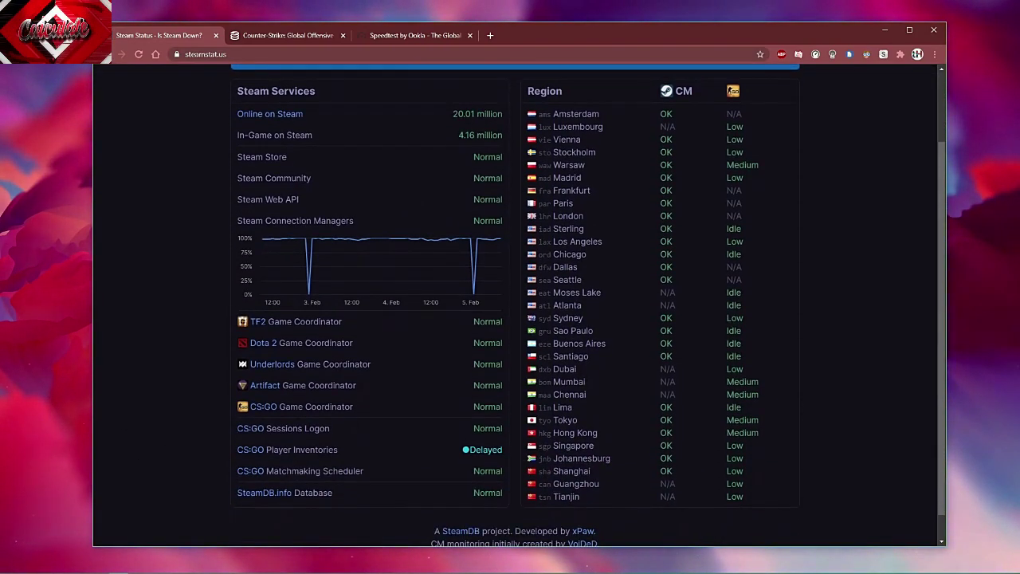
key(ctrl+Tab)
scroll(159, 207, down, 4)
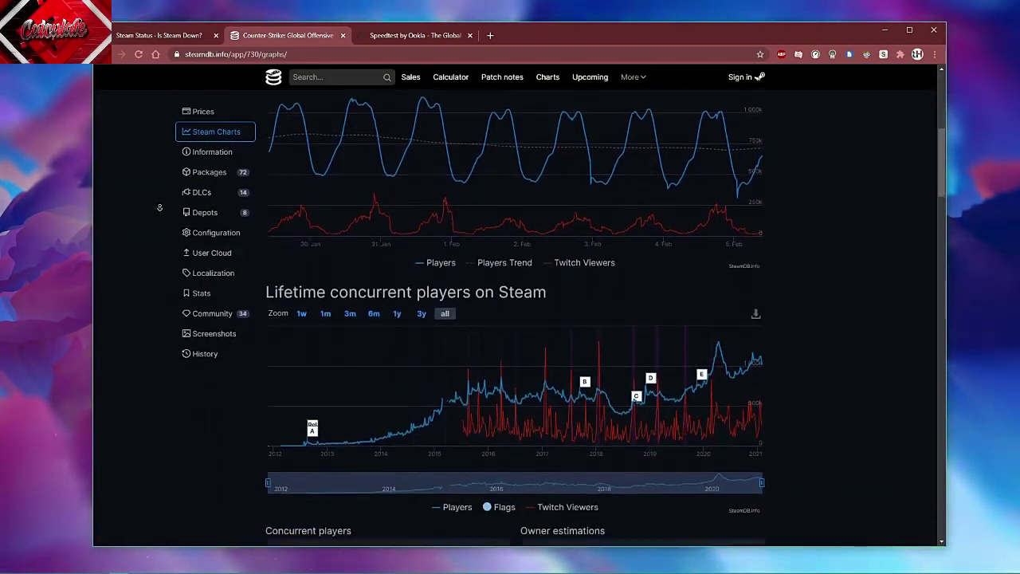
scroll(159, 204, up, 10)
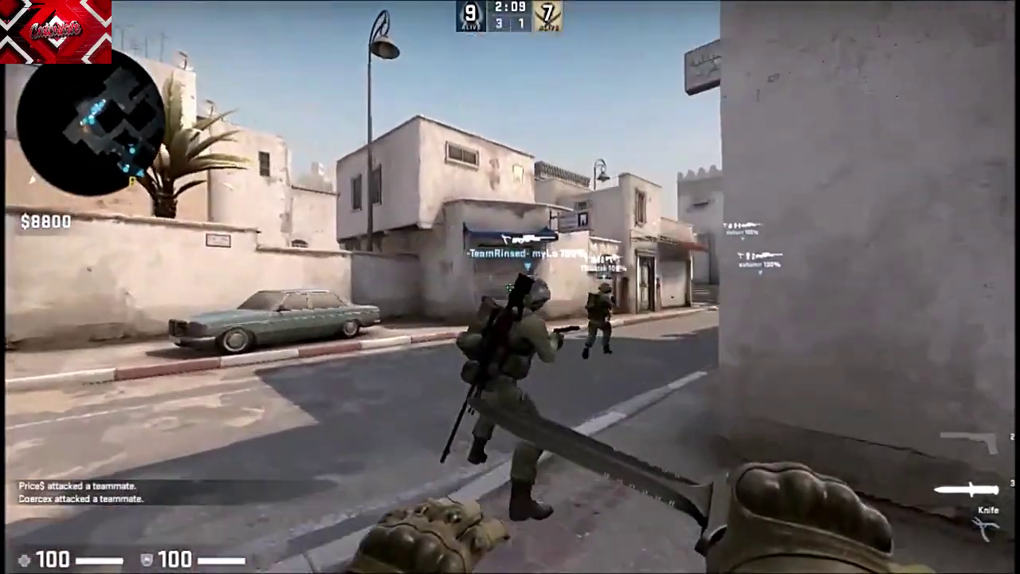
key(Tab)
key(w)
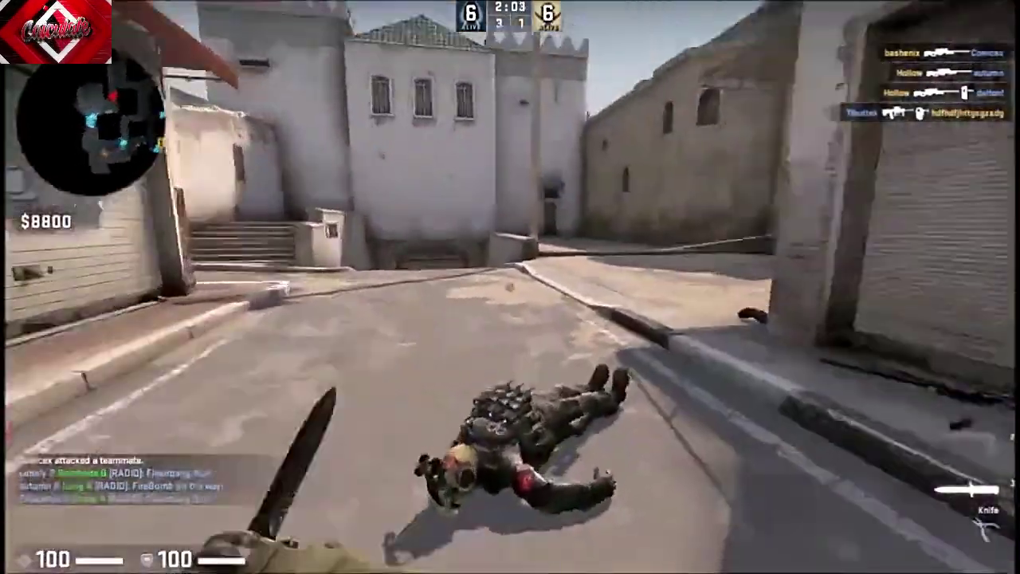
key(e)
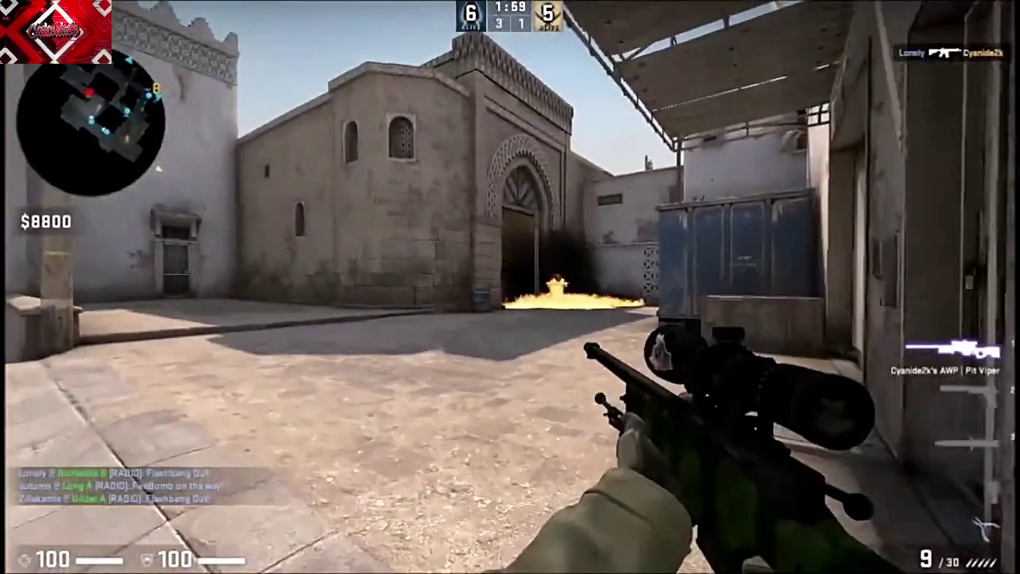
click(510, 287)
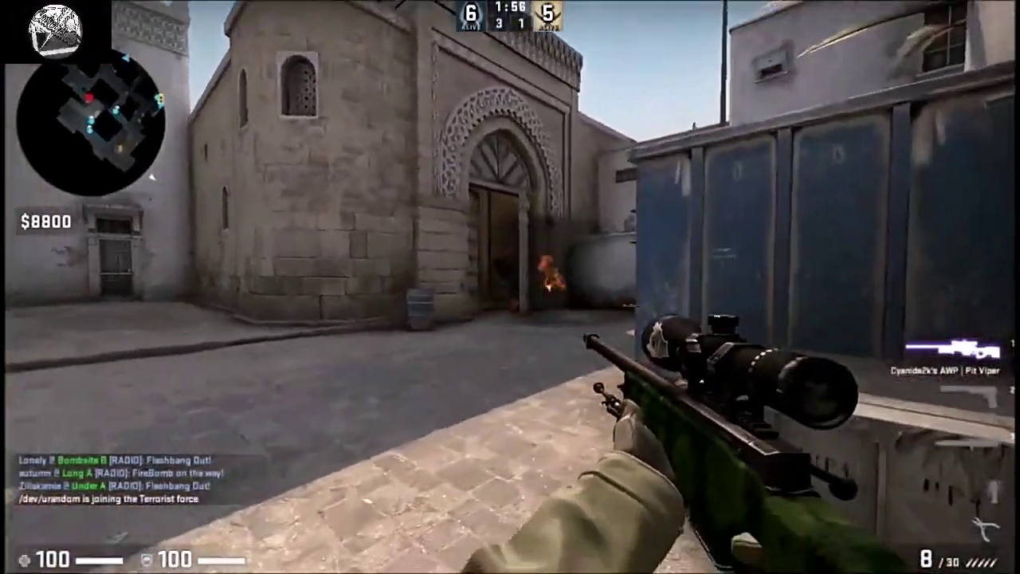
click(510, 287)
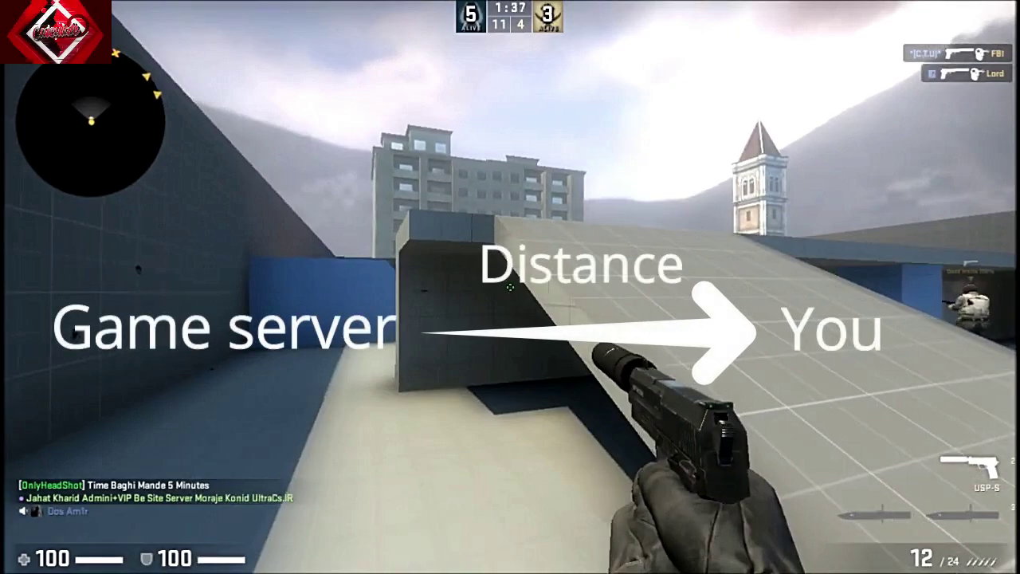
key(f)
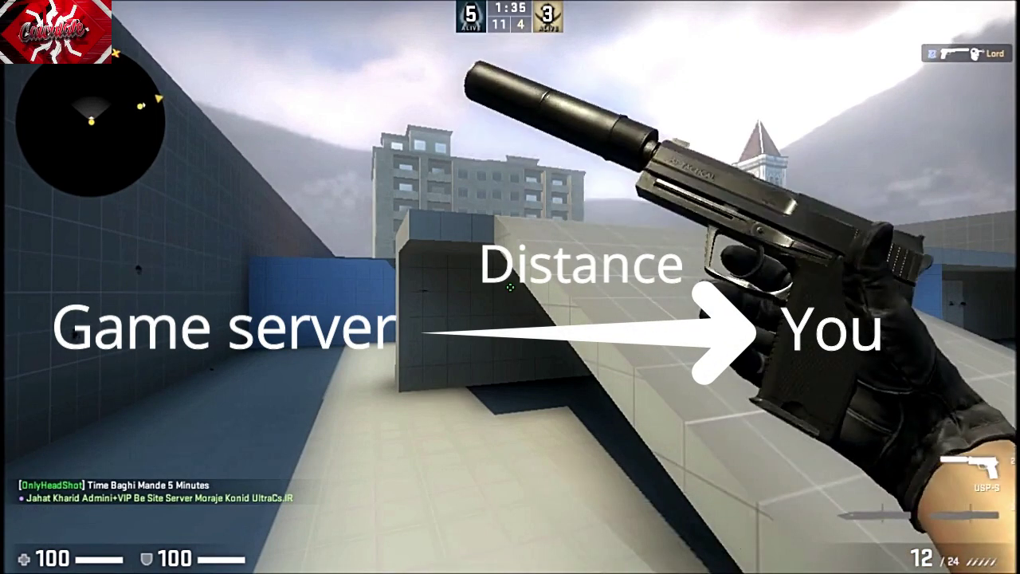
key(w)
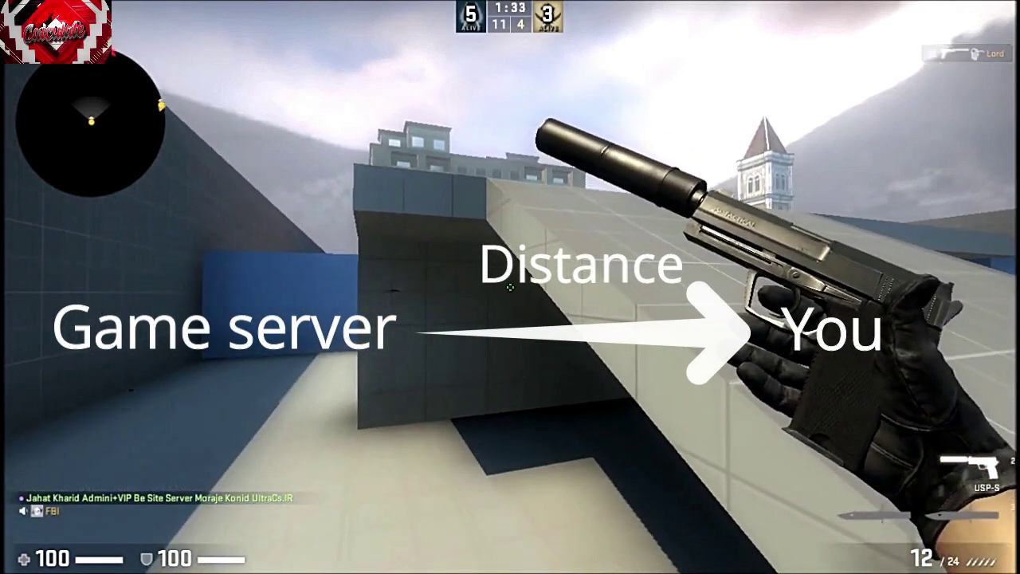
key(w)
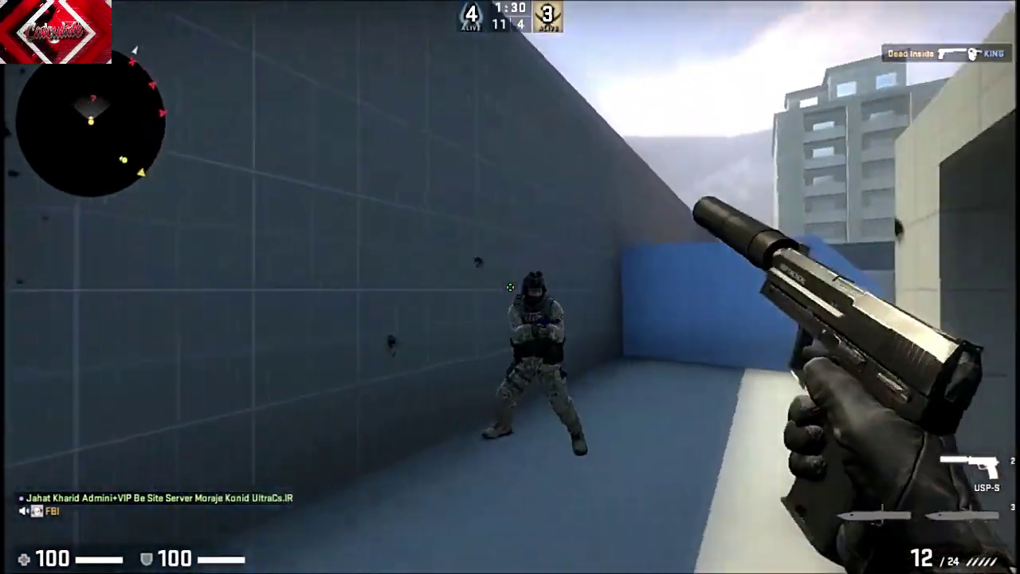
click(510, 286)
click(510, 287)
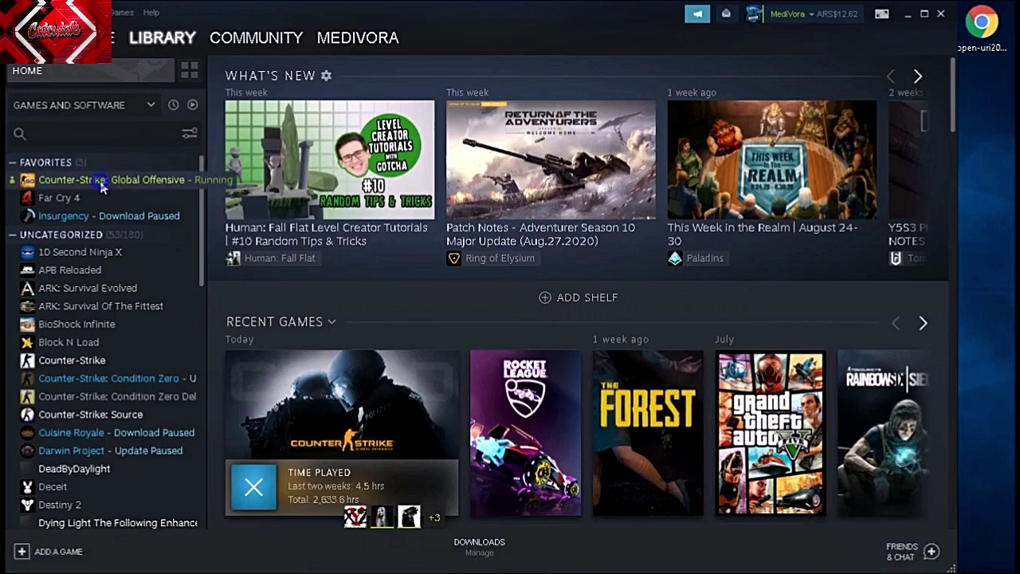
- Open the properties of Counter-Strike: Global Offensive from the Steam library
right_click(101, 182)
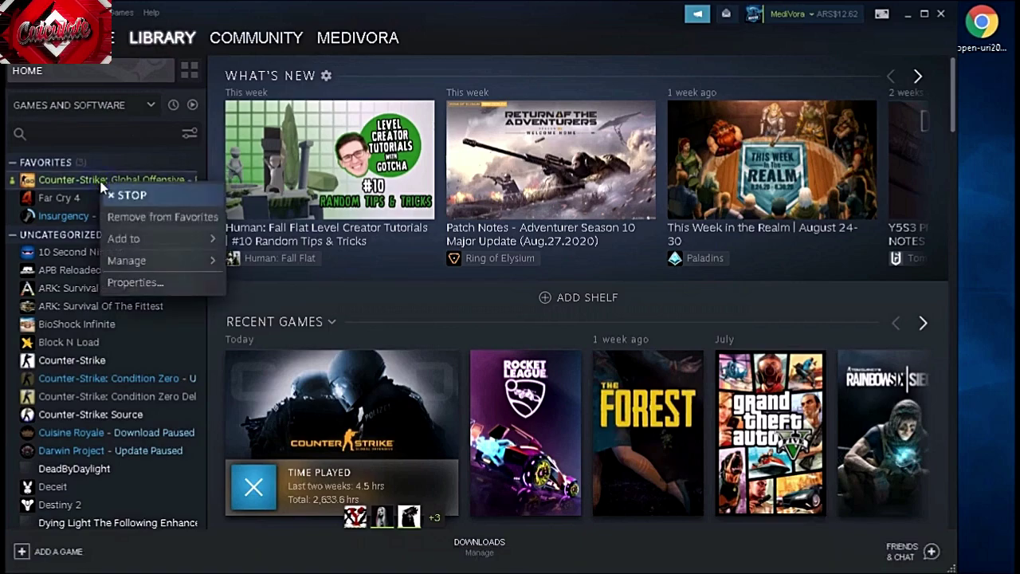
click(128, 282)
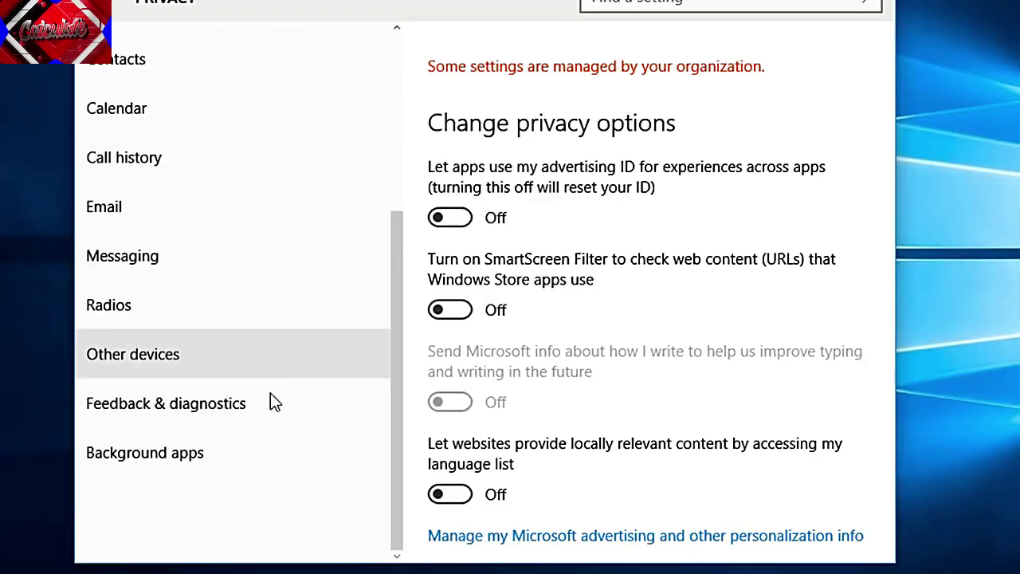
- Open the Background apps page in the Windows privacy settings and review which apps may run in the background
click(142, 455)
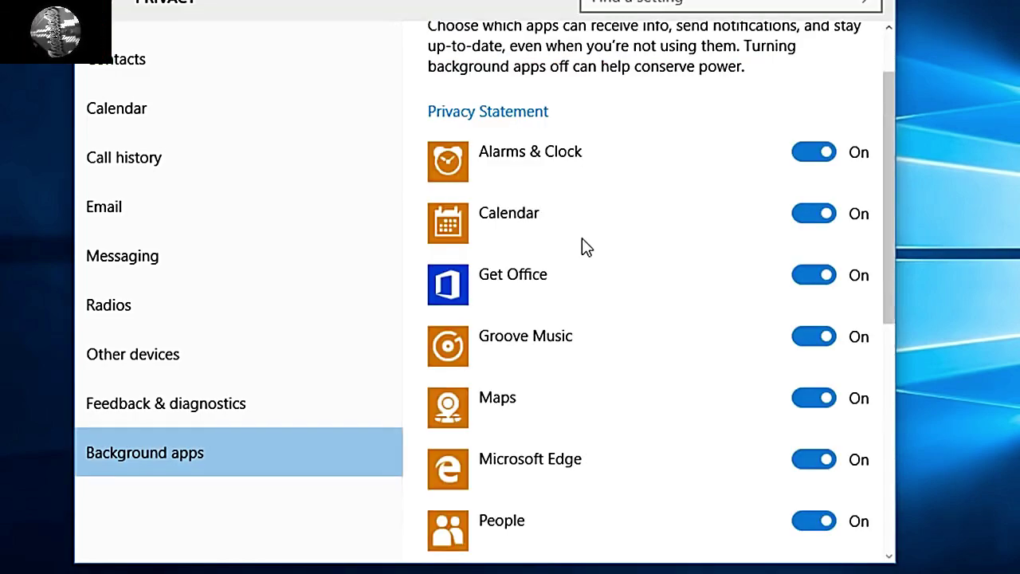
scroll(581, 239, down, 2)
scroll(582, 239, down, 2)
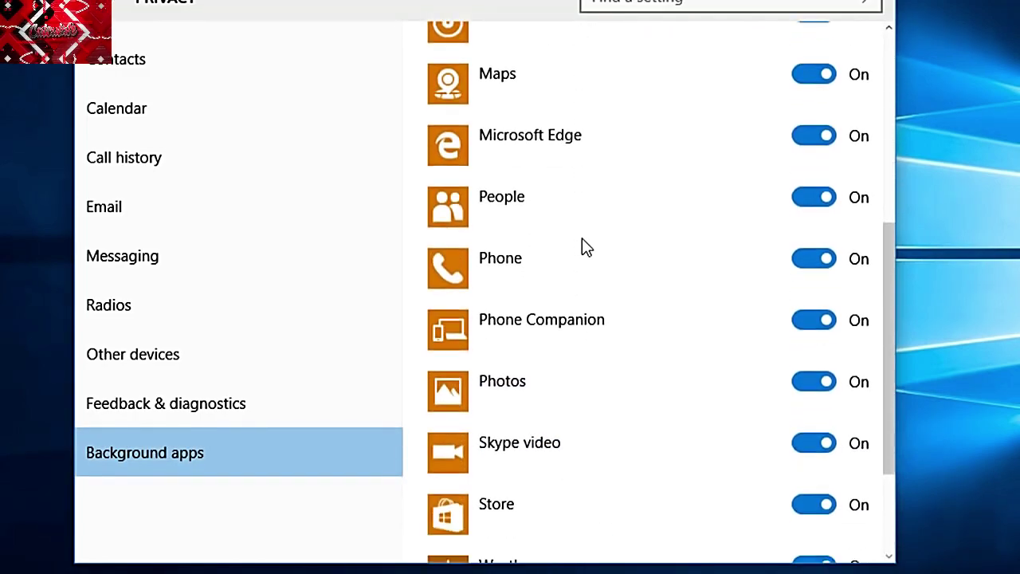
scroll(582, 239, down, 2)
scroll(583, 239, up, 4)
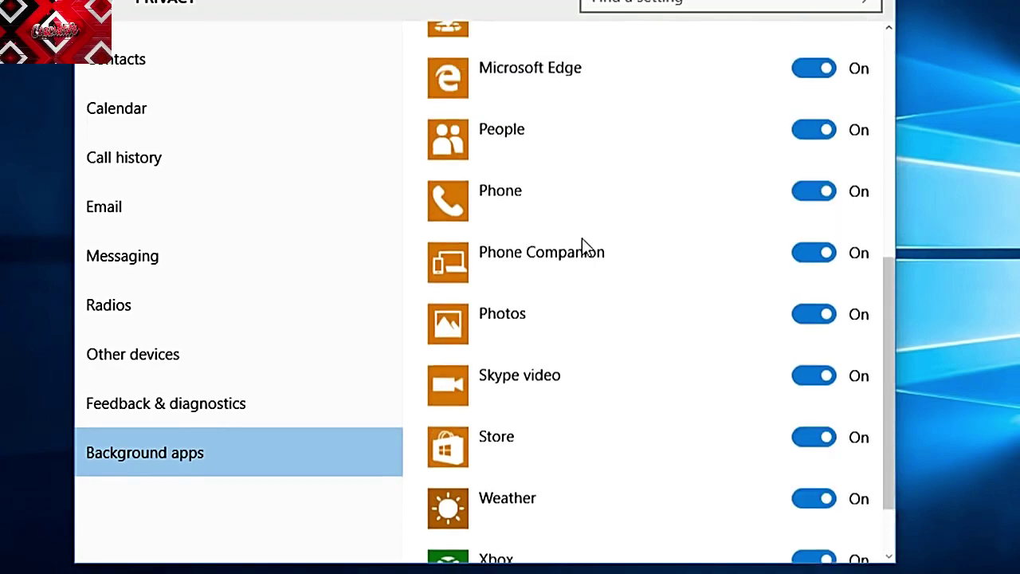
- Stop Alarms & Clock, Get Office, Groove Music and Maps from running in the background, leaving Calendar allowed
scroll(582, 238, down, 1)
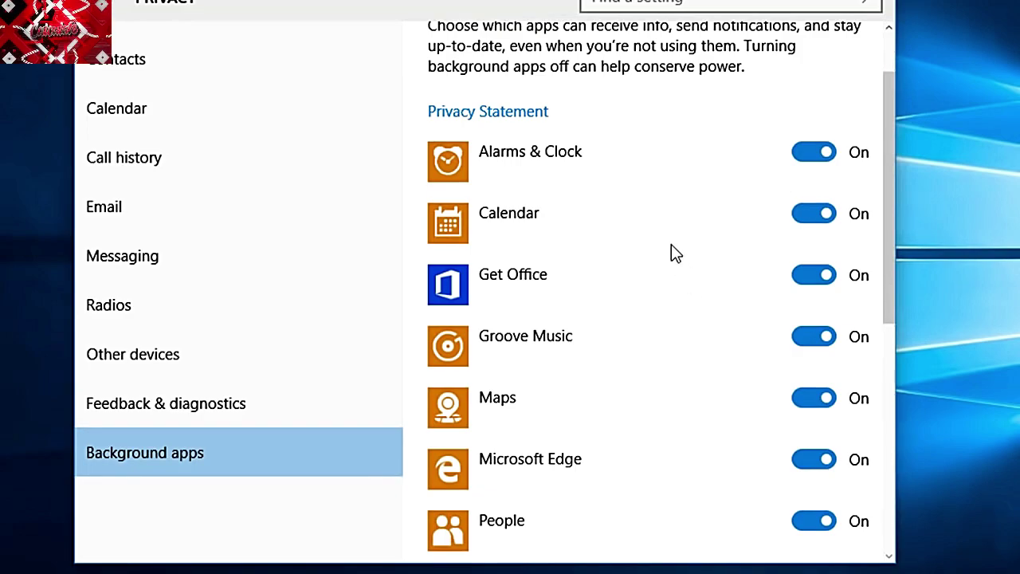
click(802, 156)
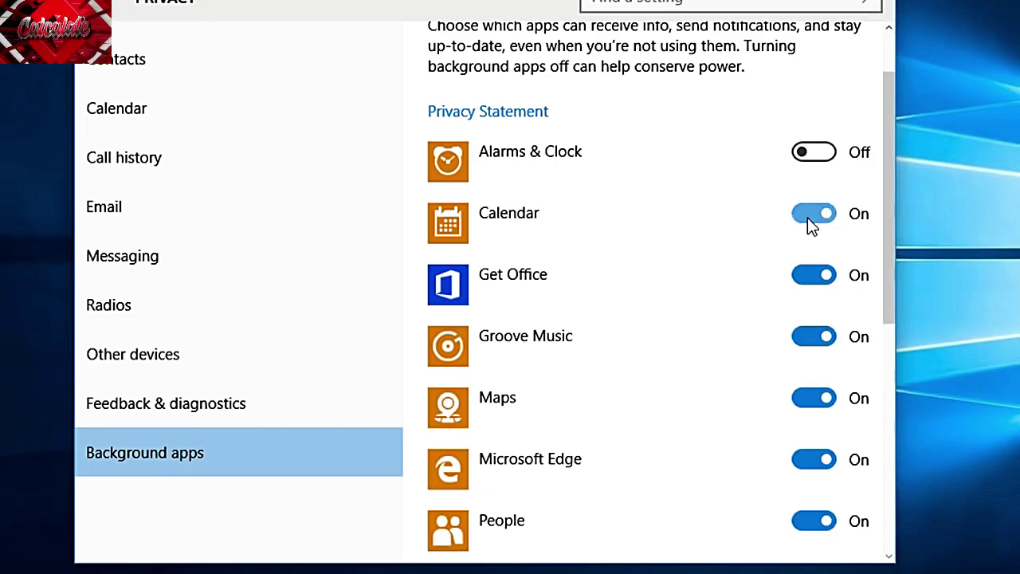
scroll(704, 270, down, 1)
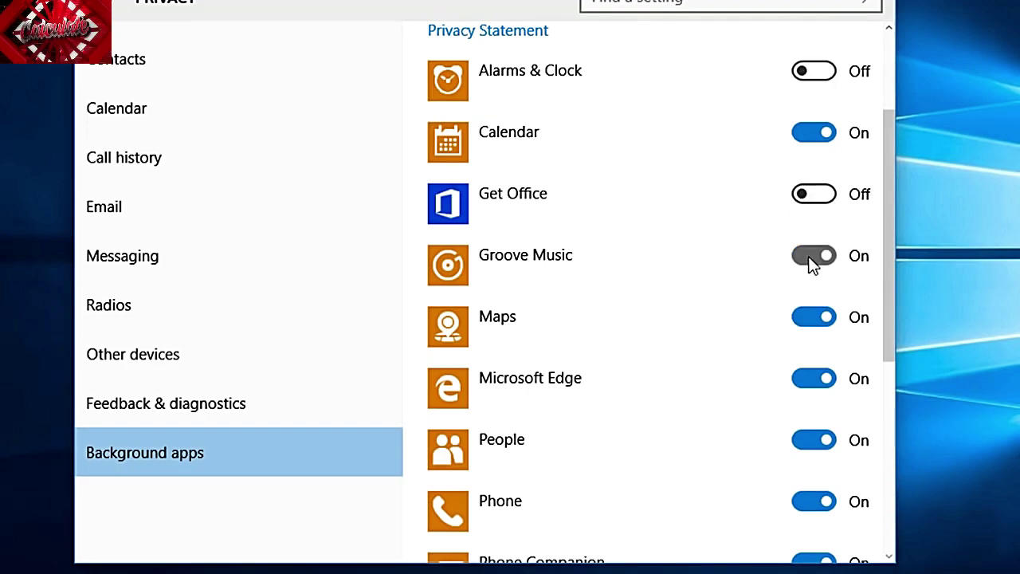
click(813, 317)
scroll(589, 316, down, 2)
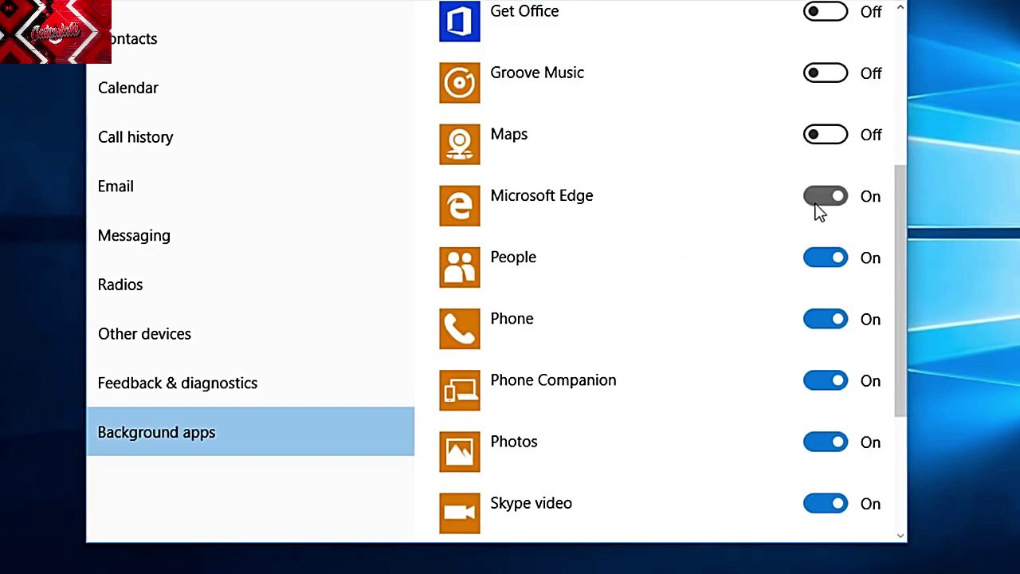
scroll(760, 250, down, 1)
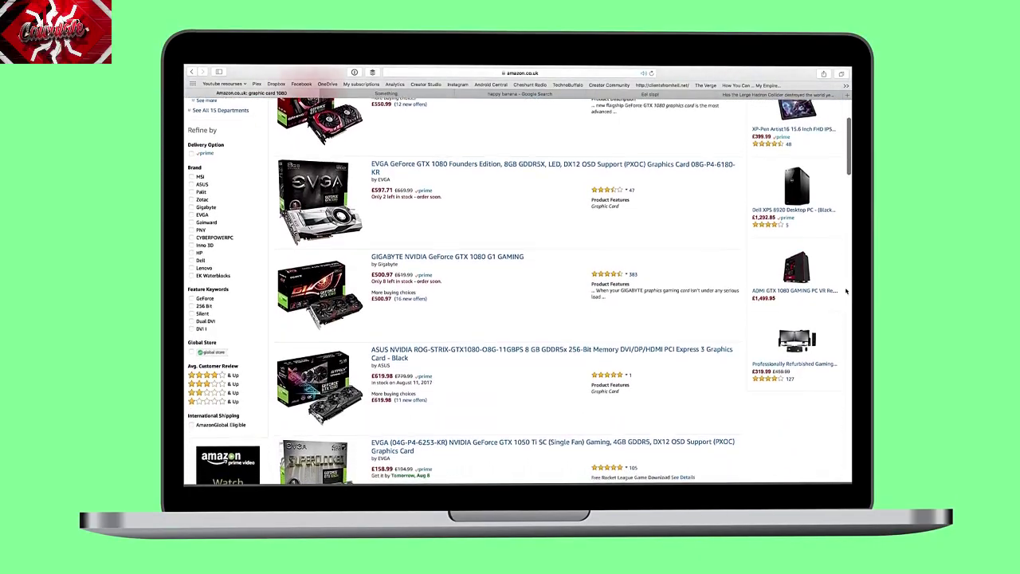
- Browse the GTX 1080 graphics card listings on Amazon and compare the models and prices
scroll(846, 292, down, 3)
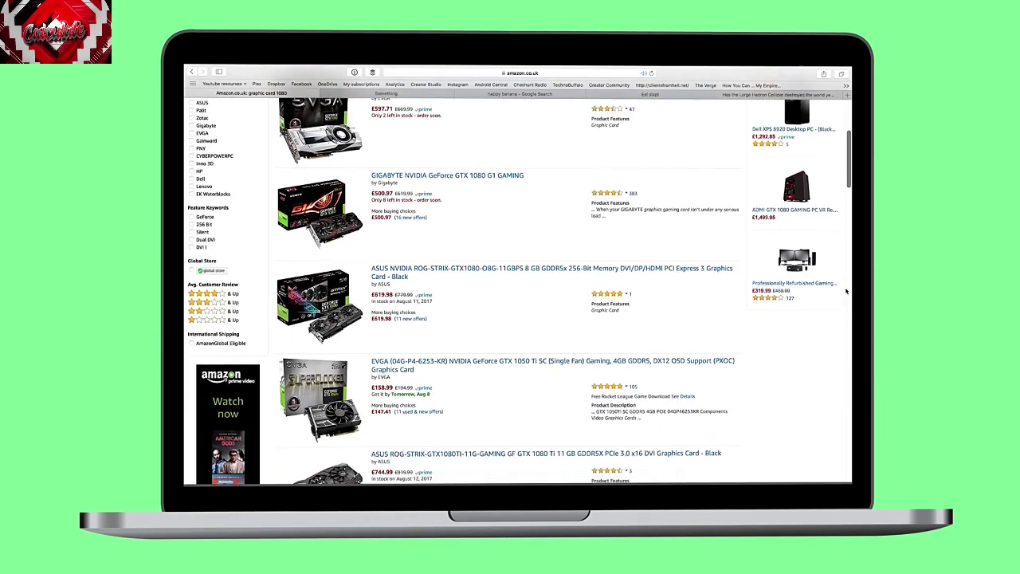
scroll(847, 292, down, 3)
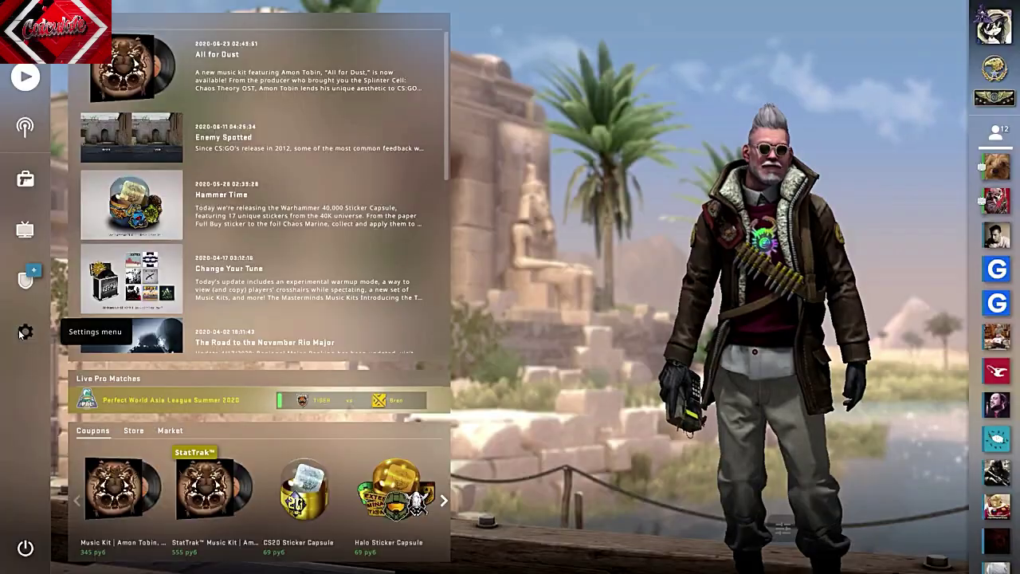
- Switch to Counter-Strike: Global Offensive and open its game settings
click(25, 332)
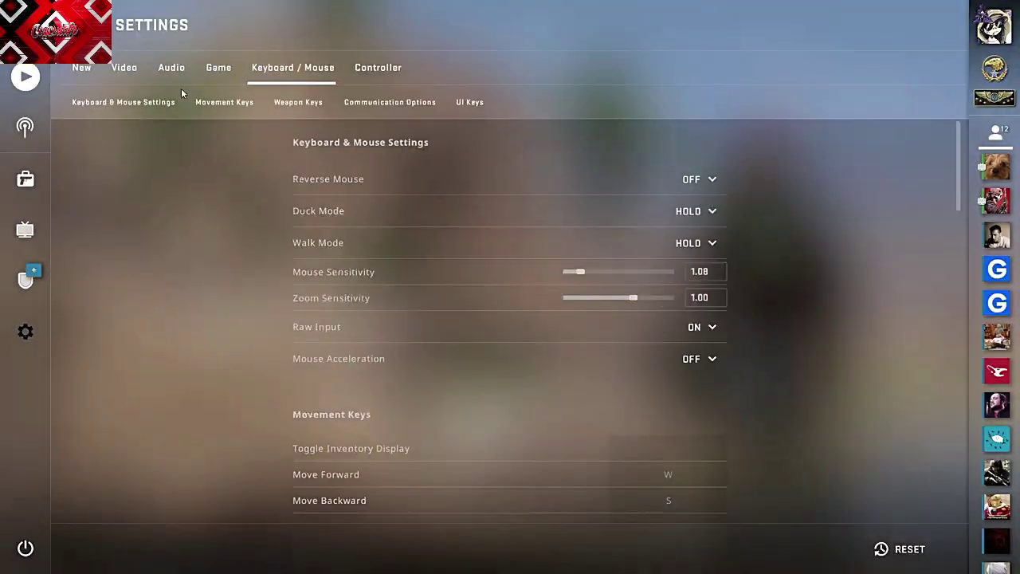